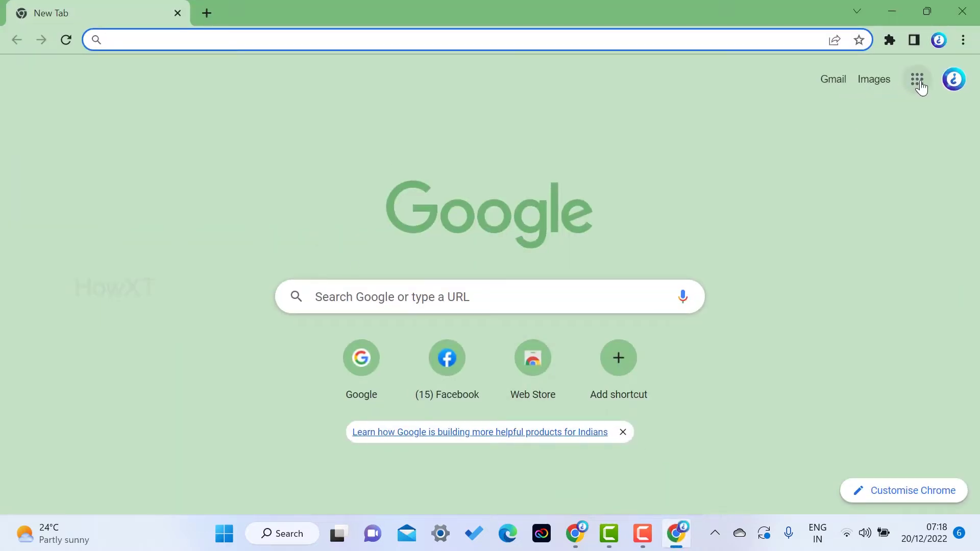
Launch Google Sheets from the Google apps grid in Chrome
click(918, 79)
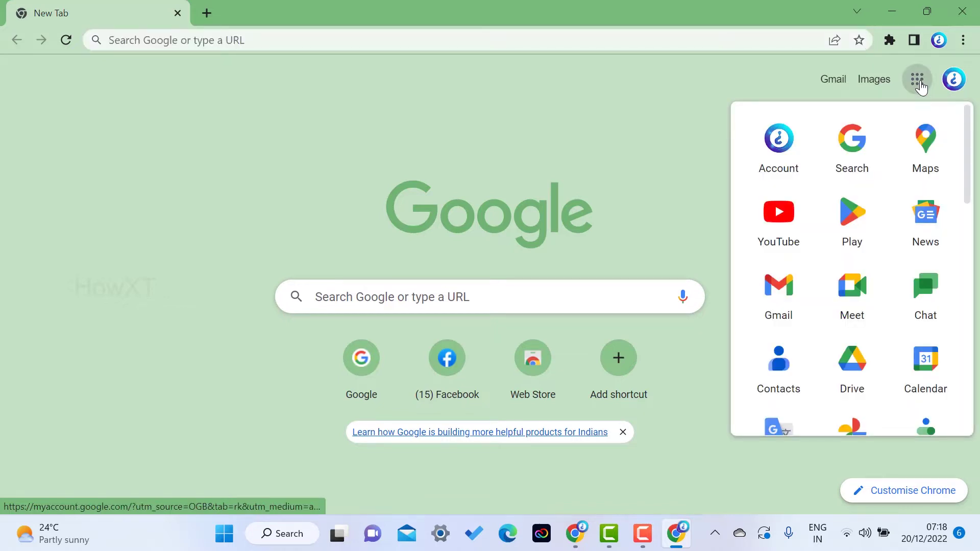
scroll(899, 217, down, 6)
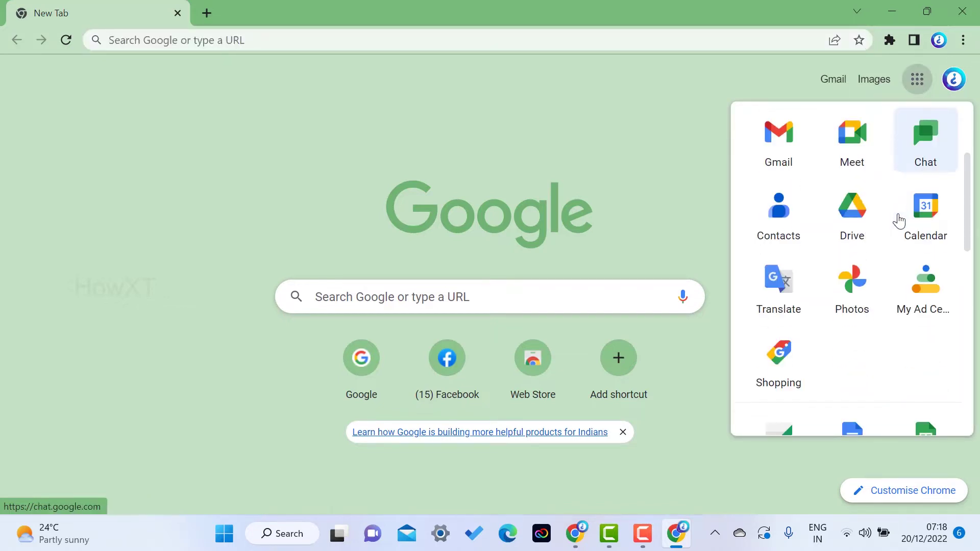
click(927, 306)
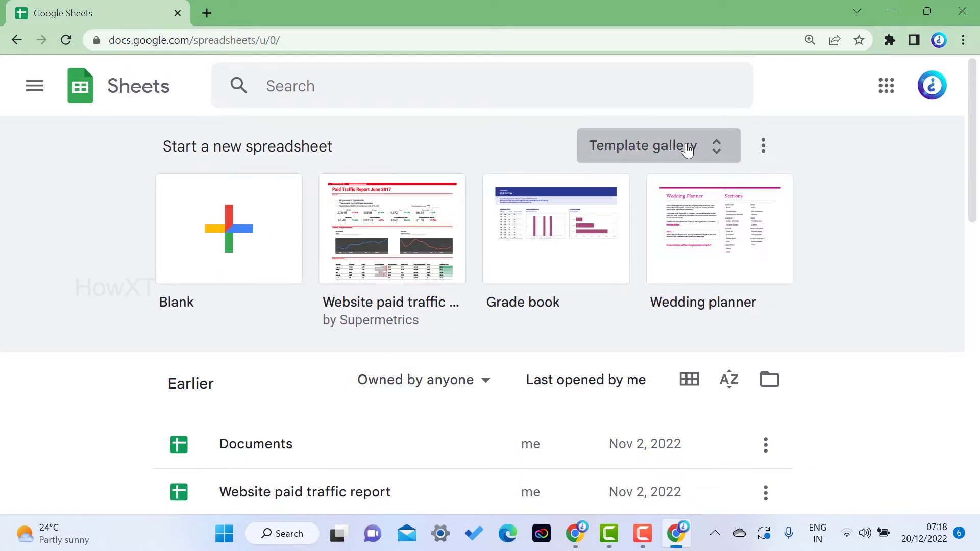
Open the template gallery and scroll down to the Work section's Purchase order template
click(676, 154)
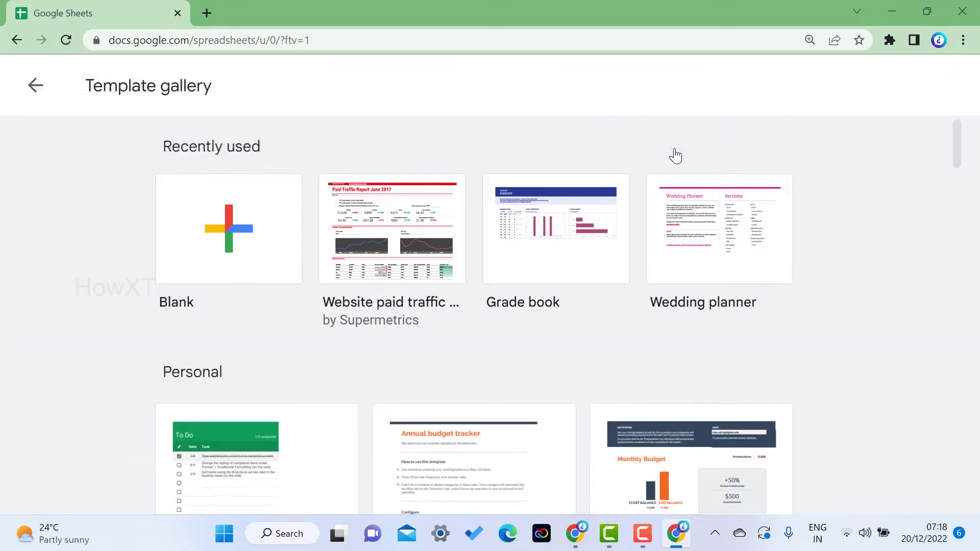
scroll(561, 345, down, 2)
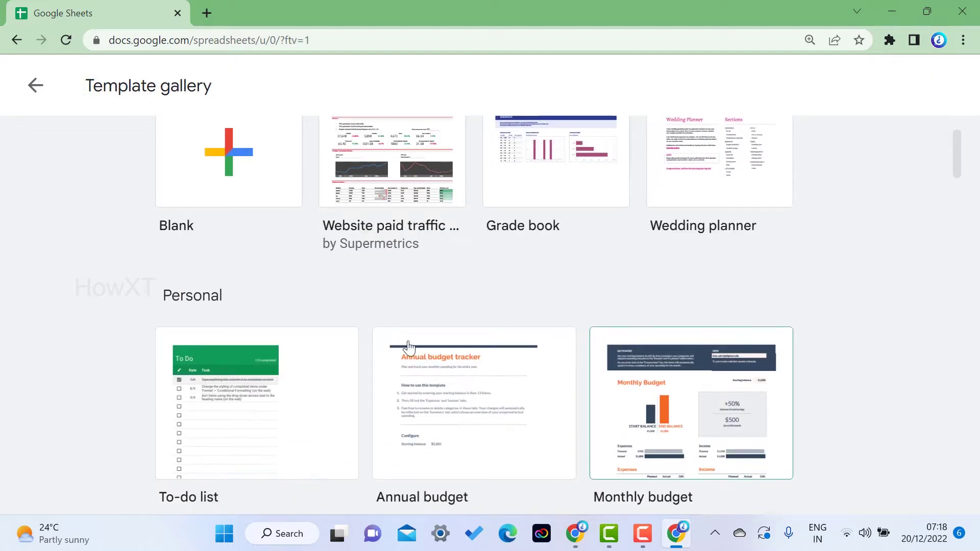
scroll(225, 327, down, 4)
scroll(175, 332, down, 7)
scroll(182, 336, down, 6)
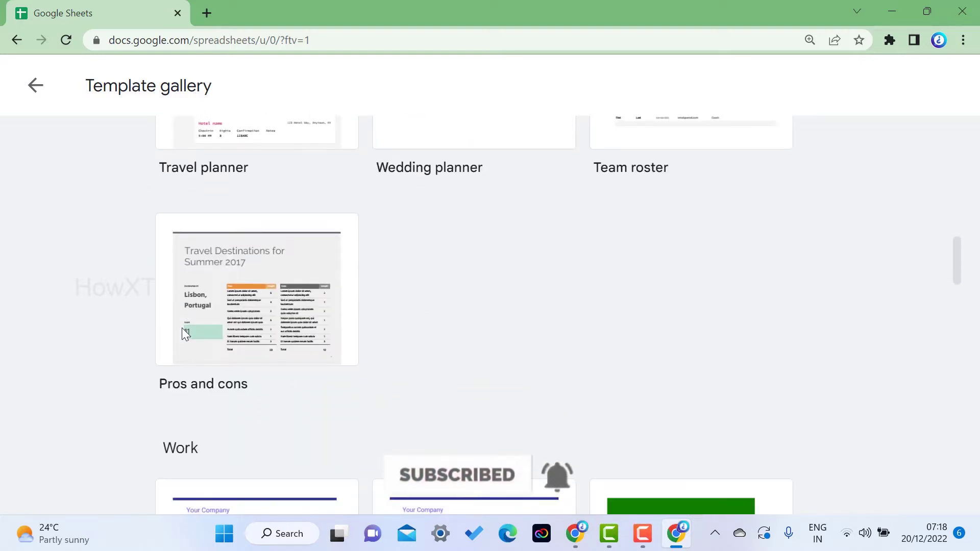
scroll(182, 333, down, 2)
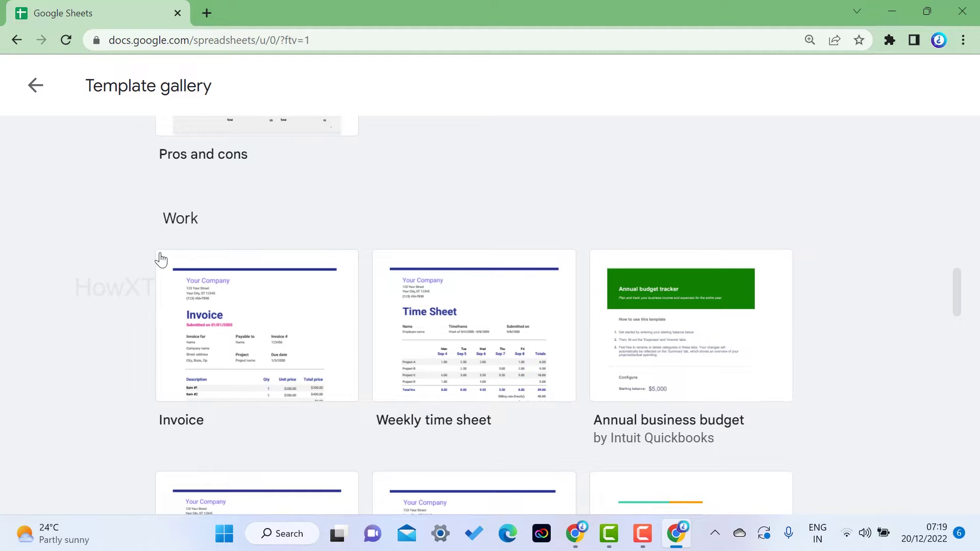
scroll(148, 232, down, 6)
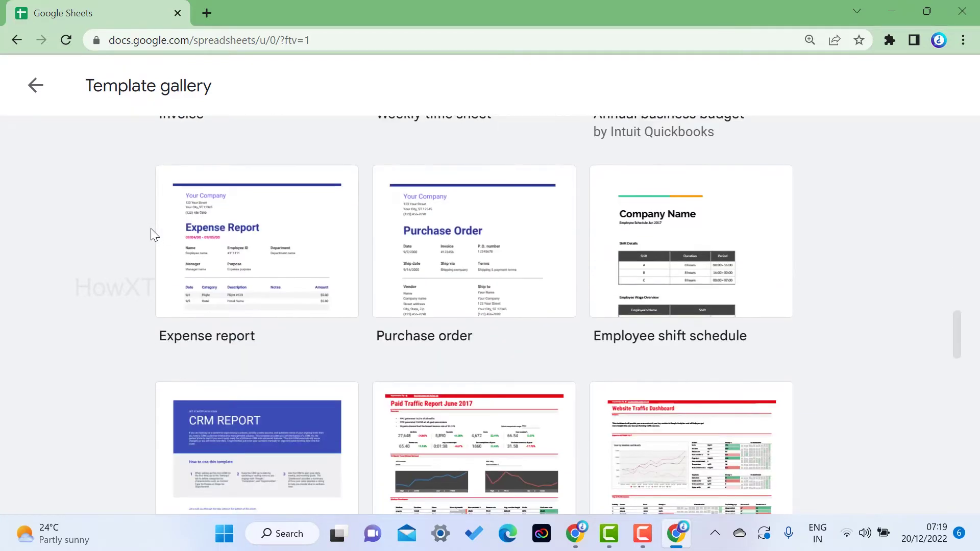
Start a spreadsheet from the Purchase order template and append 'for Howxt' to its title
click(437, 247)
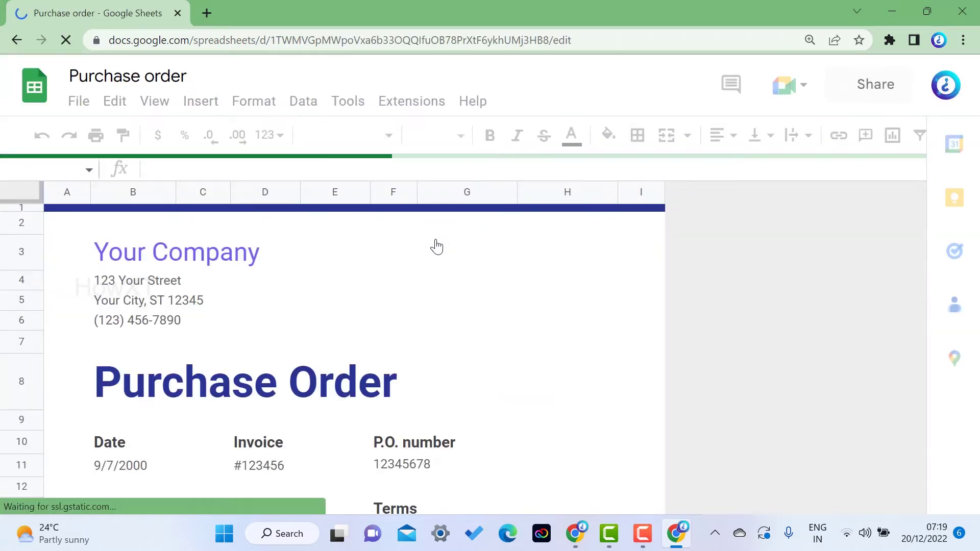
click(198, 85)
text(f)
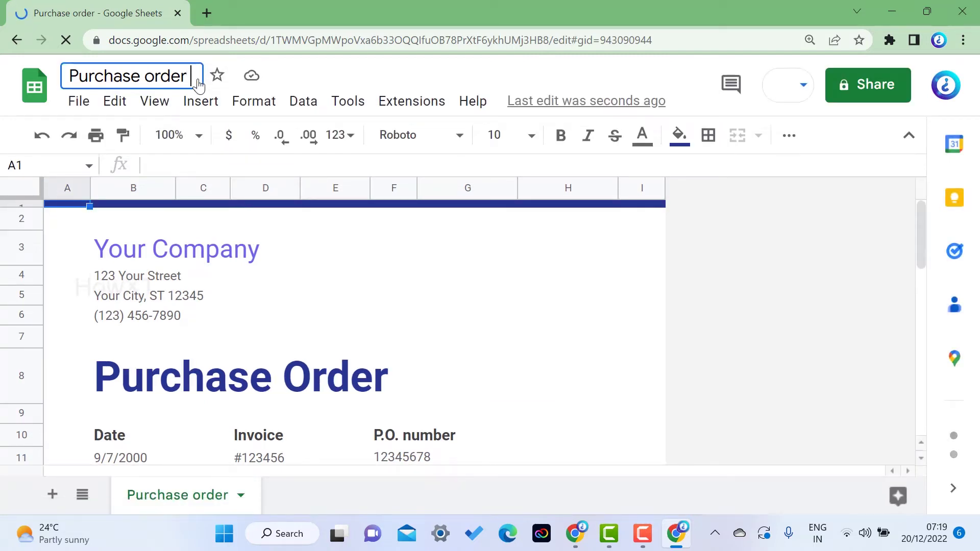
text(or Howxt)
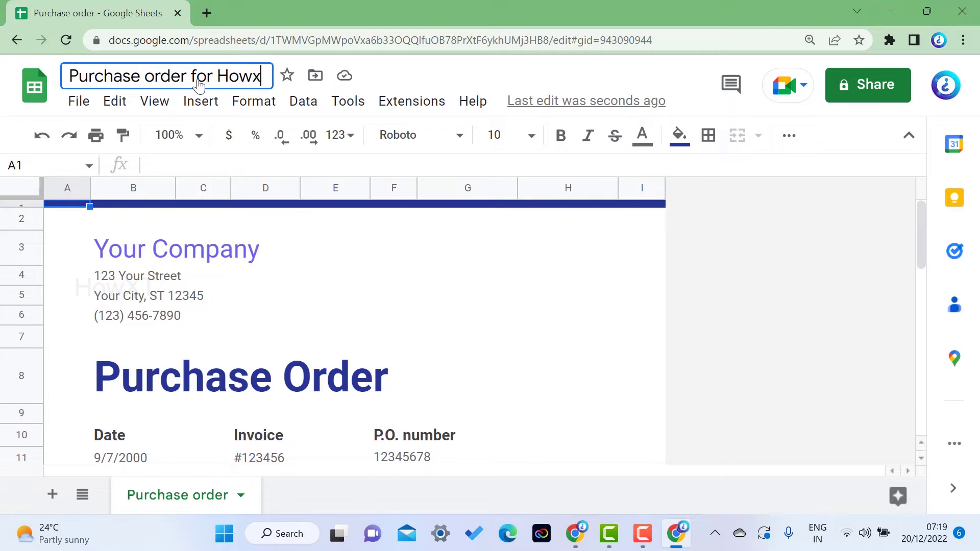
Confirm the new title and replace the 'Your Company' heading with HOWXT
click(130, 256)
double_click(194, 252)
drag(261, 251, 58, 259)
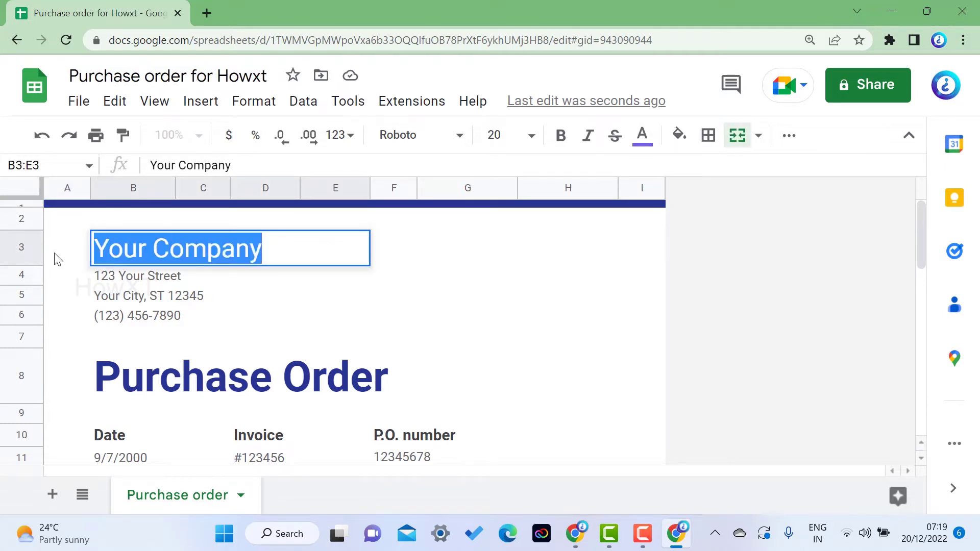
text(HOw)
key(BackSpace)
text(XXT)
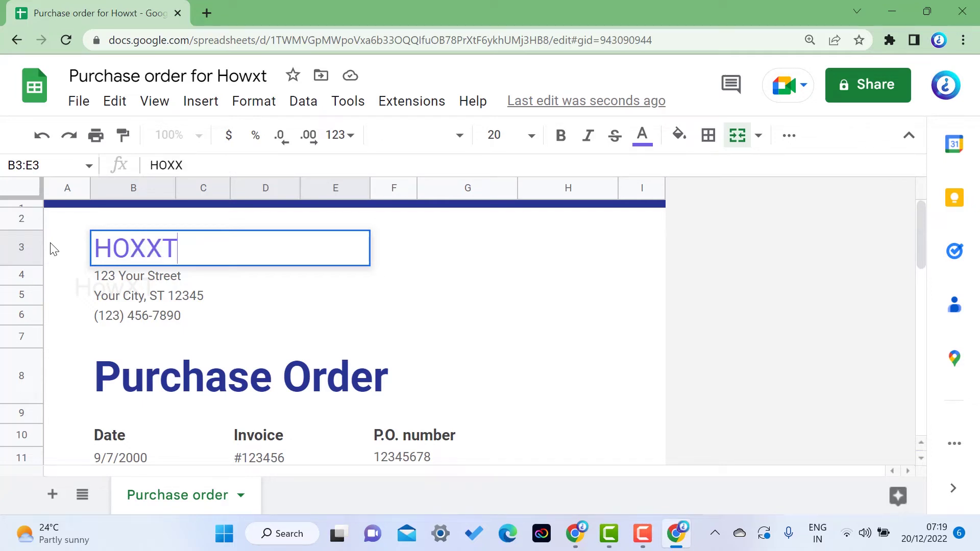
key(BackSpace)
key(BackSpace)
key(BackSpace)
text(WXT)
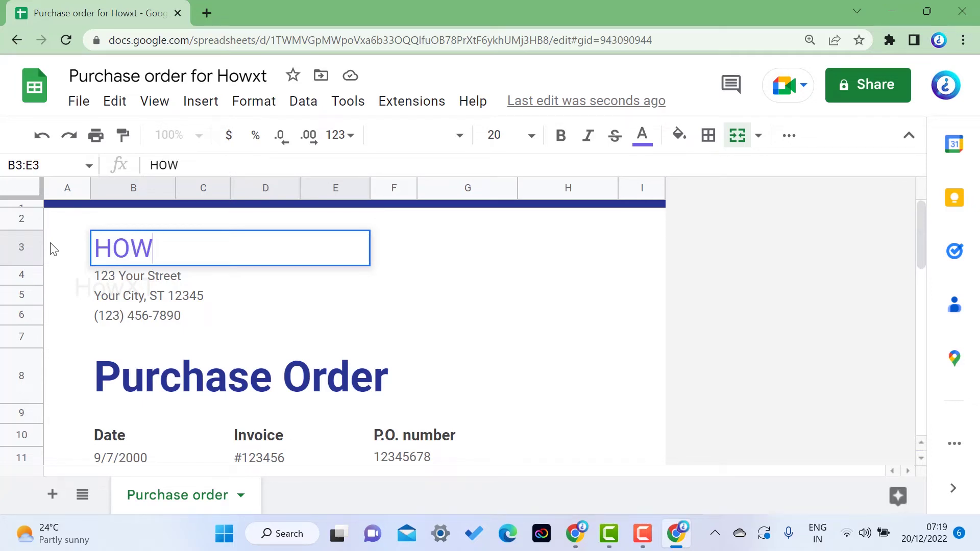
click(162, 281)
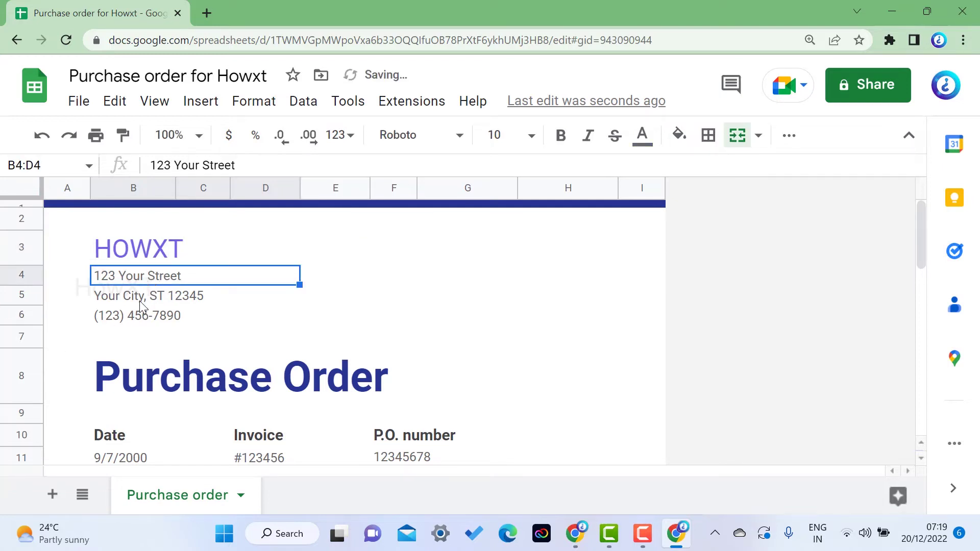
click(139, 298)
click(145, 316)
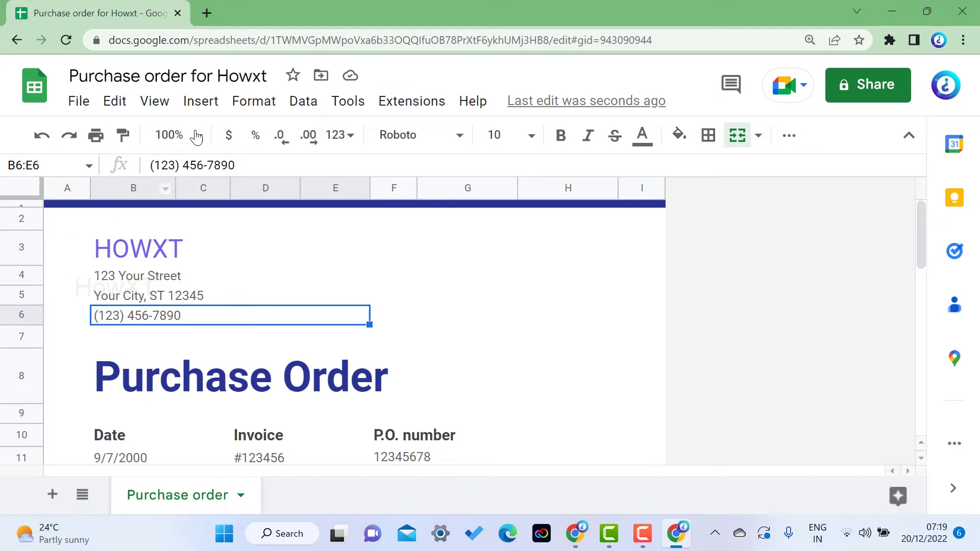
click(202, 105)
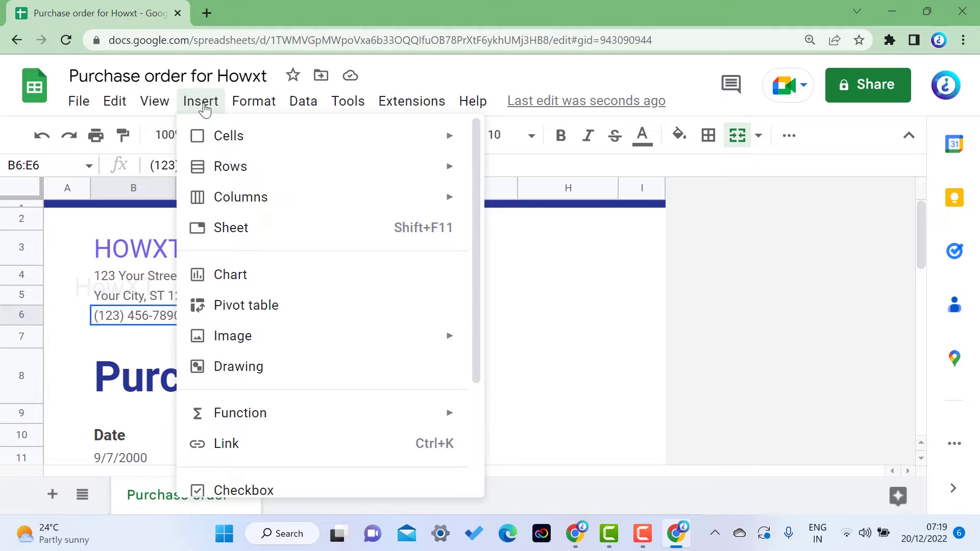
click(504, 259)
click(285, 284)
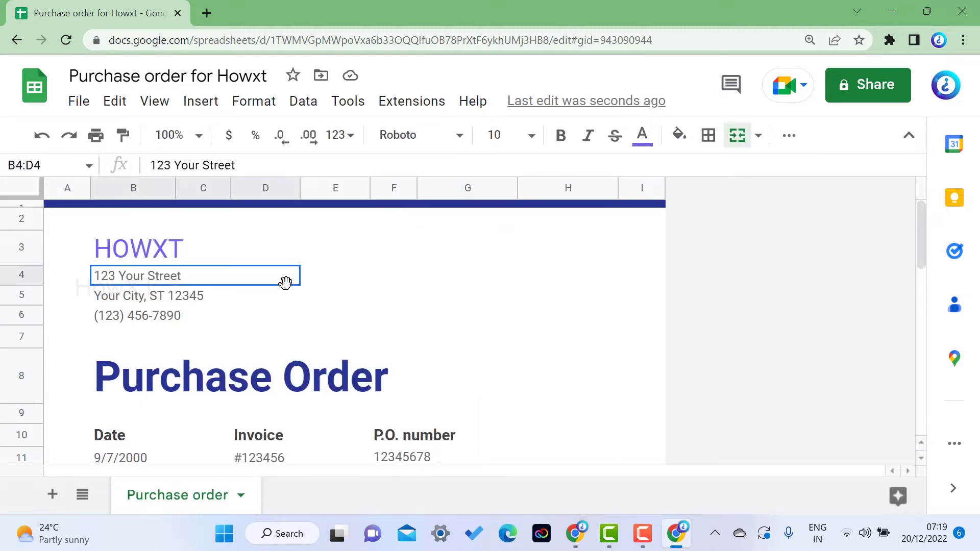
click(343, 261)
click(405, 303)
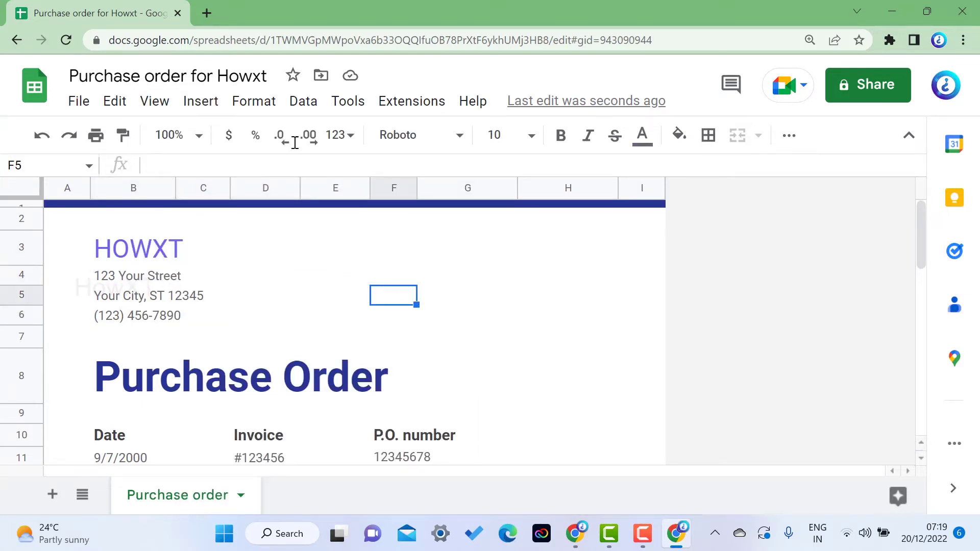
click(201, 102)
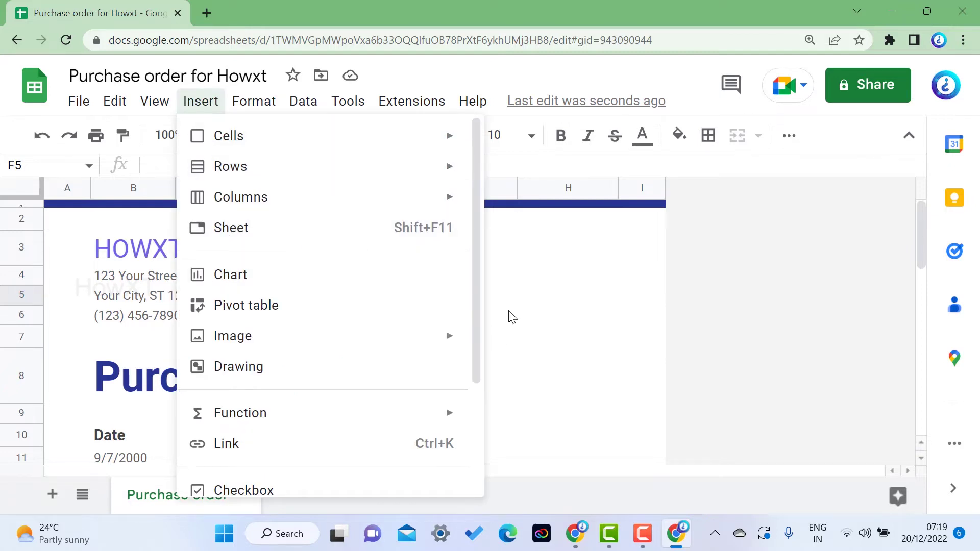
mouse_move(350, 346)
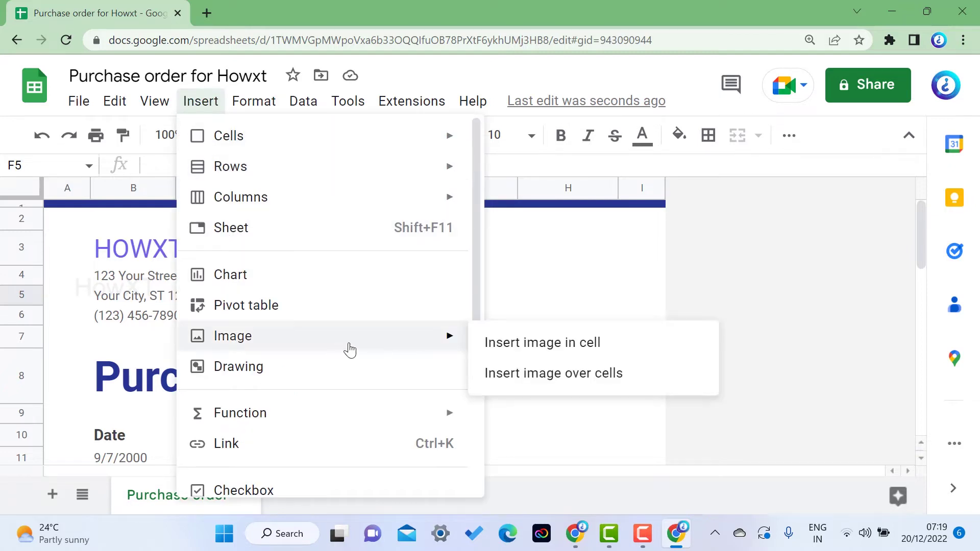
click(507, 351)
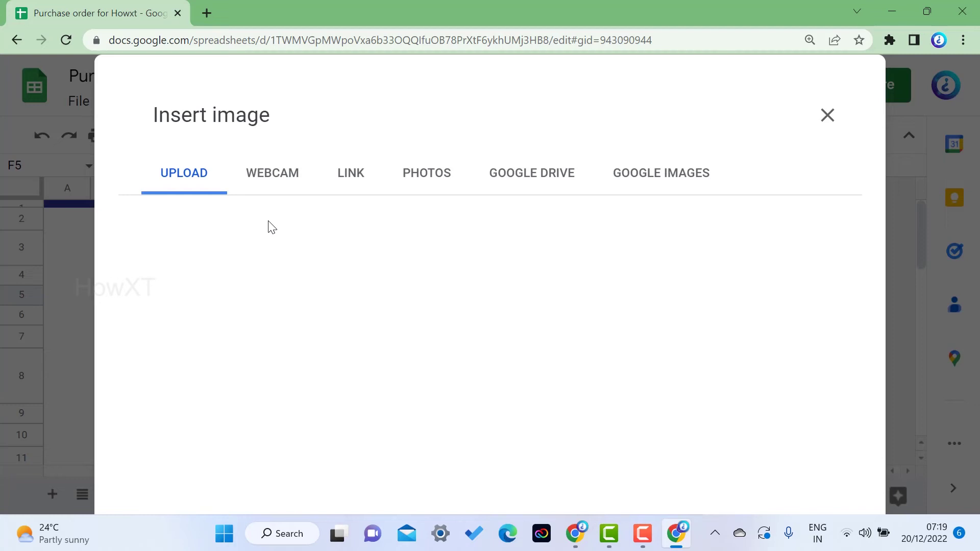
click(427, 184)
click(526, 185)
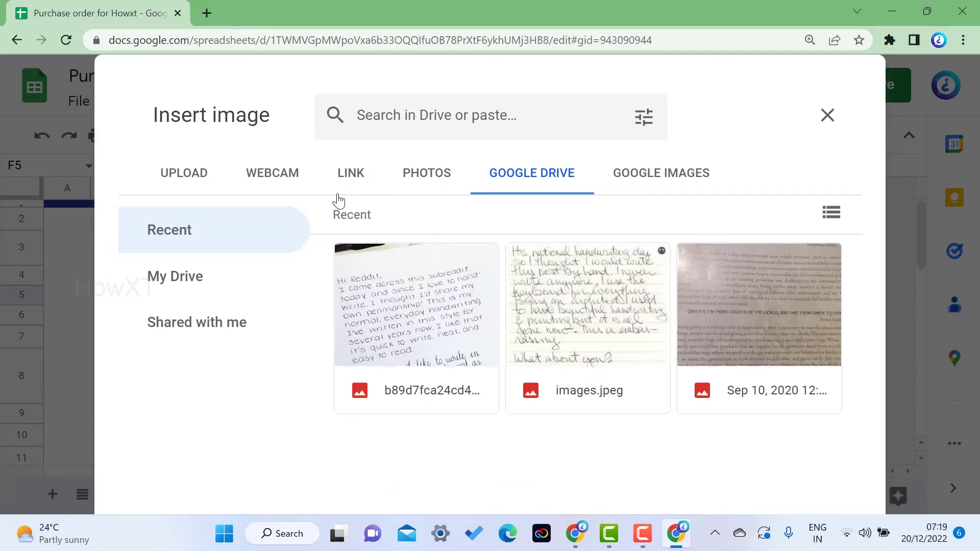
click(835, 115)
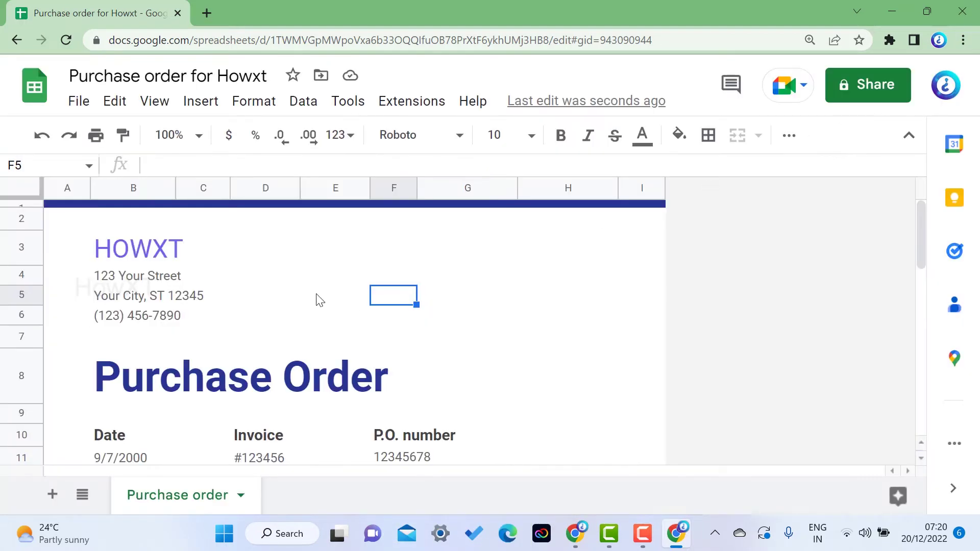
scroll(542, 298, down, 3)
click(128, 313)
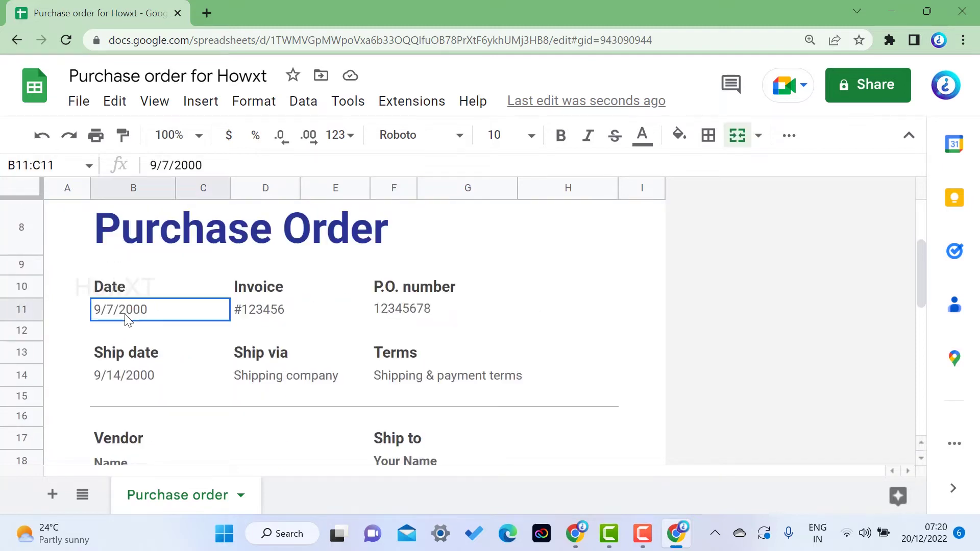
click(274, 310)
scroll(378, 322, down, 3)
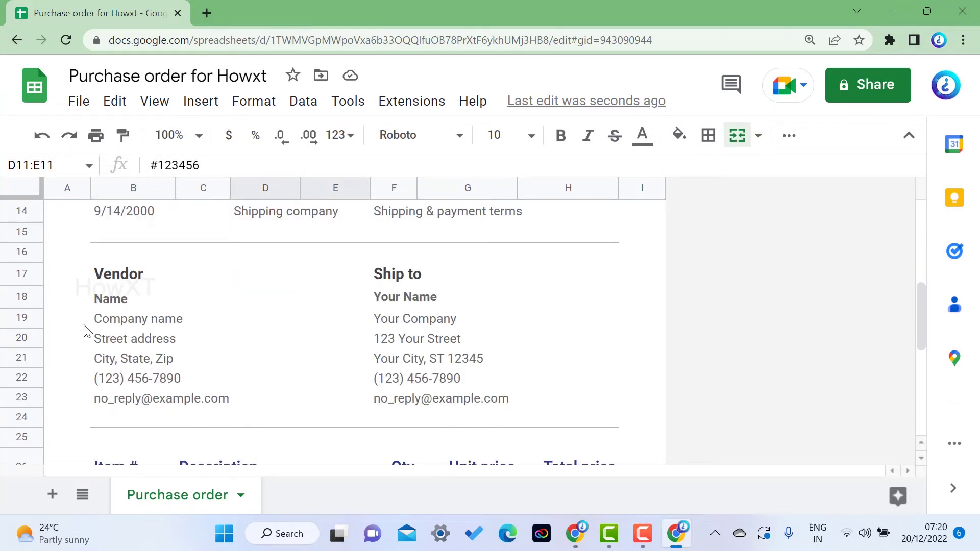
click(141, 323)
click(391, 325)
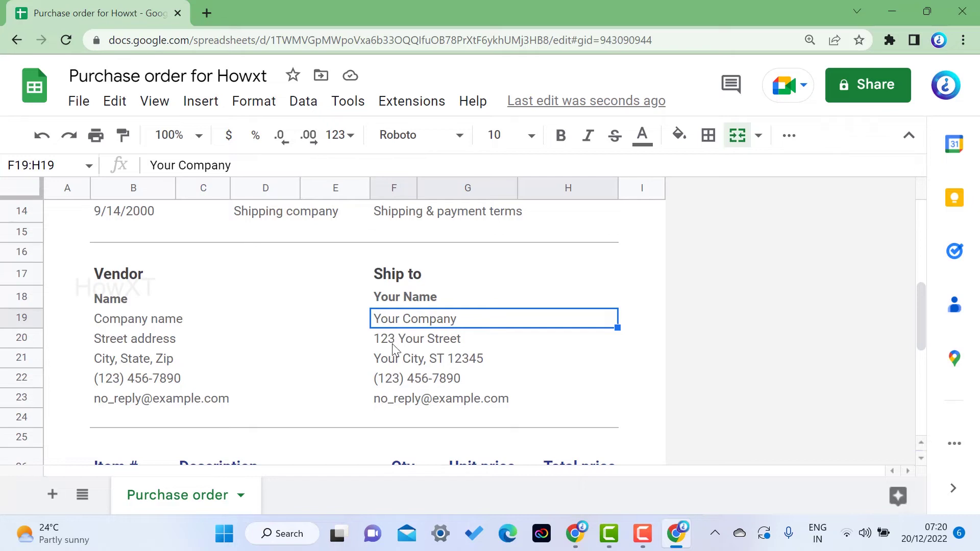
scroll(403, 372, down, 3)
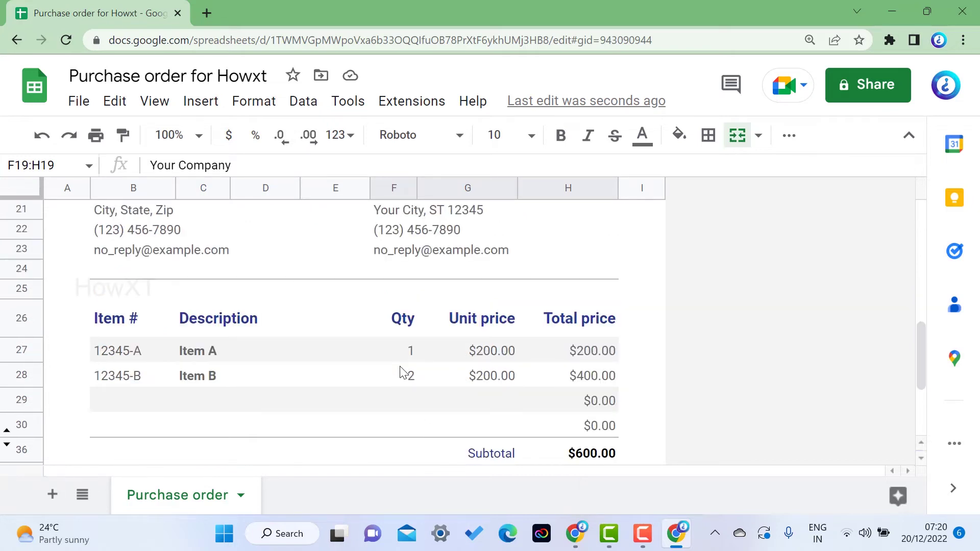
scroll(383, 372, down, 2)
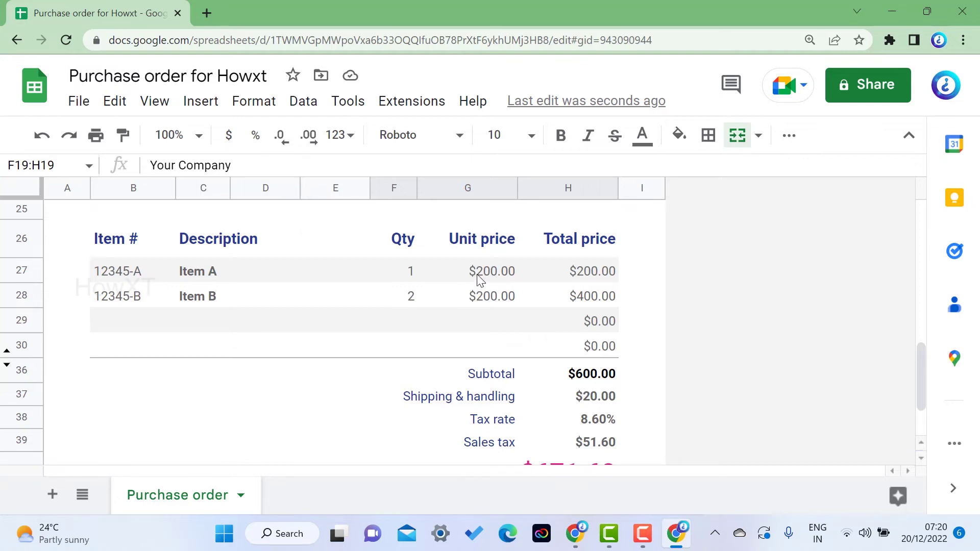
Apply the Financial number format to the Item A and B prices in G27:H28
drag(473, 279, 597, 303)
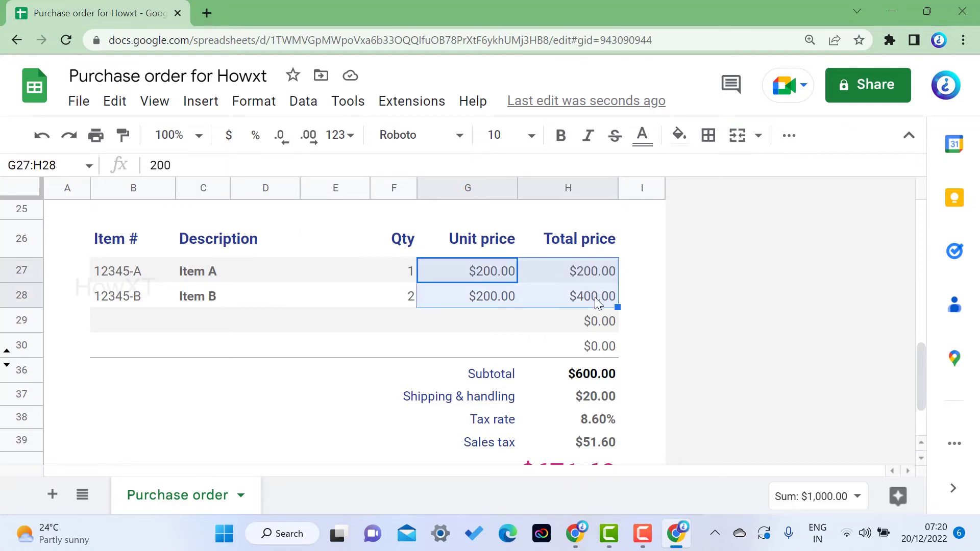
click(254, 102)
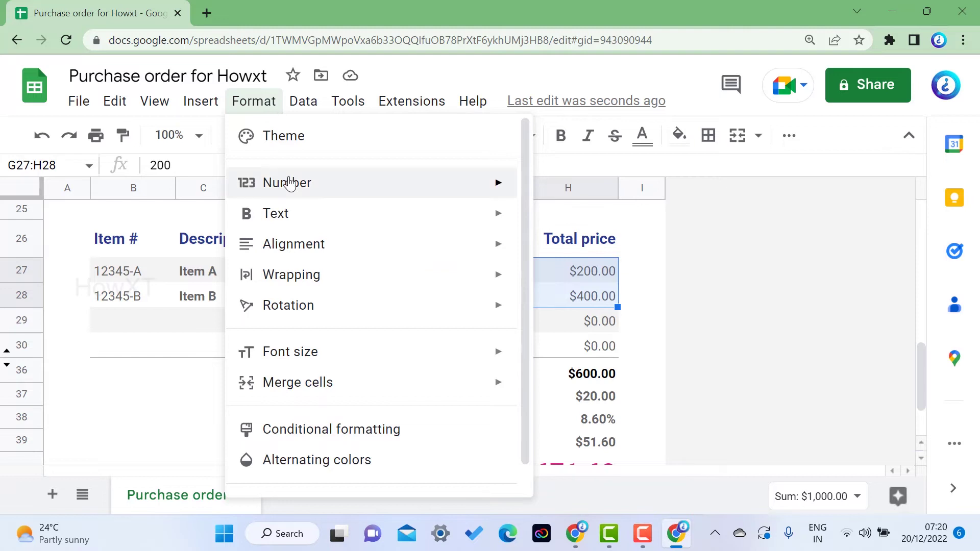
mouse_move(292, 190)
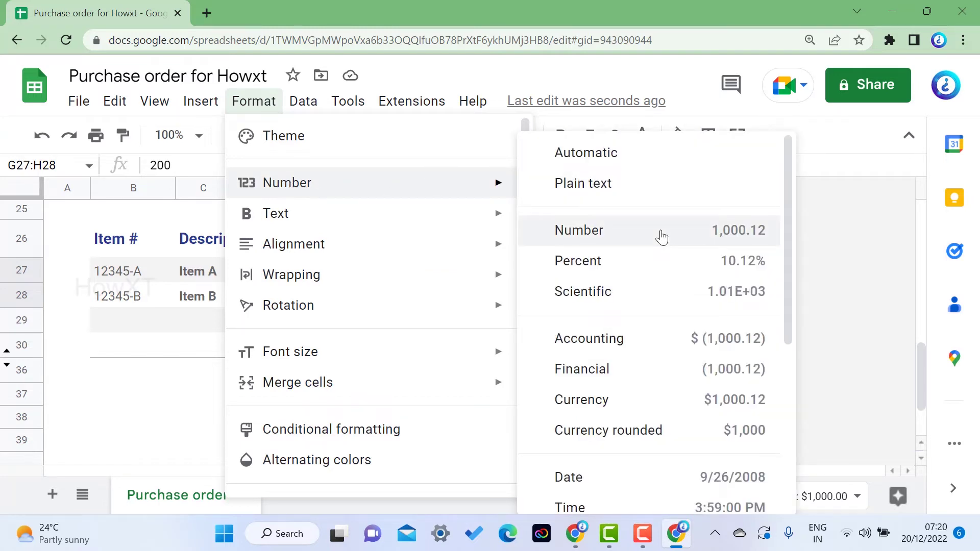
click(671, 379)
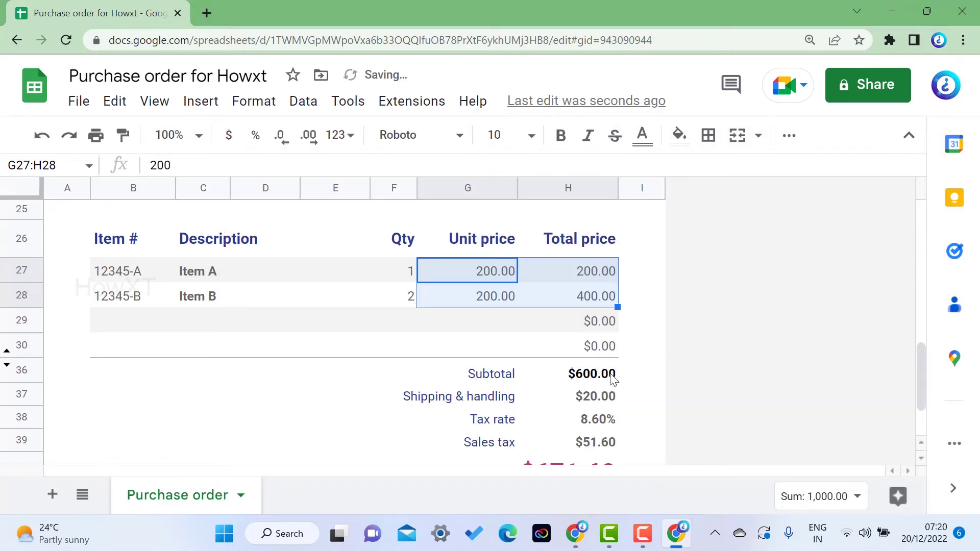
click(556, 374)
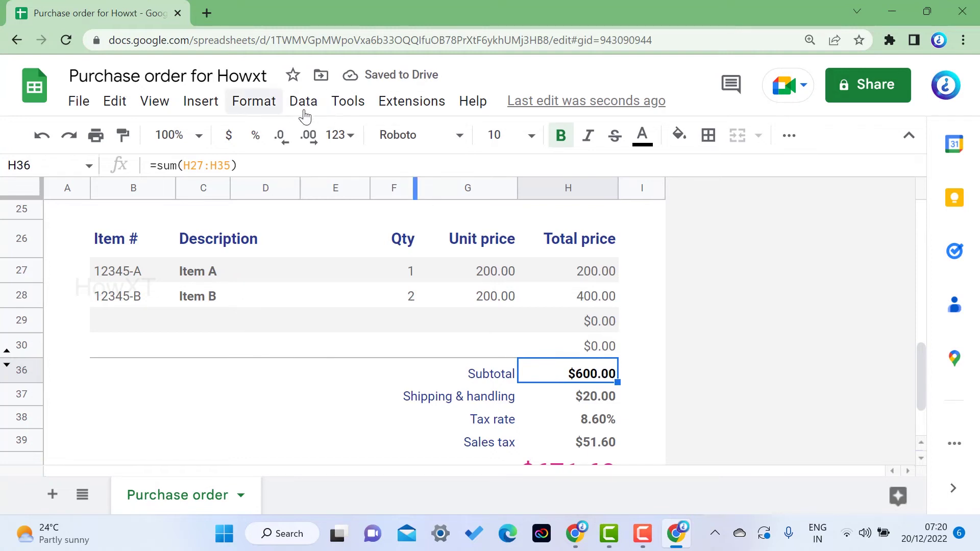
Give the Subtotal cell H36 the Indian Rupee custom currency, showing ₹600.00
click(258, 109)
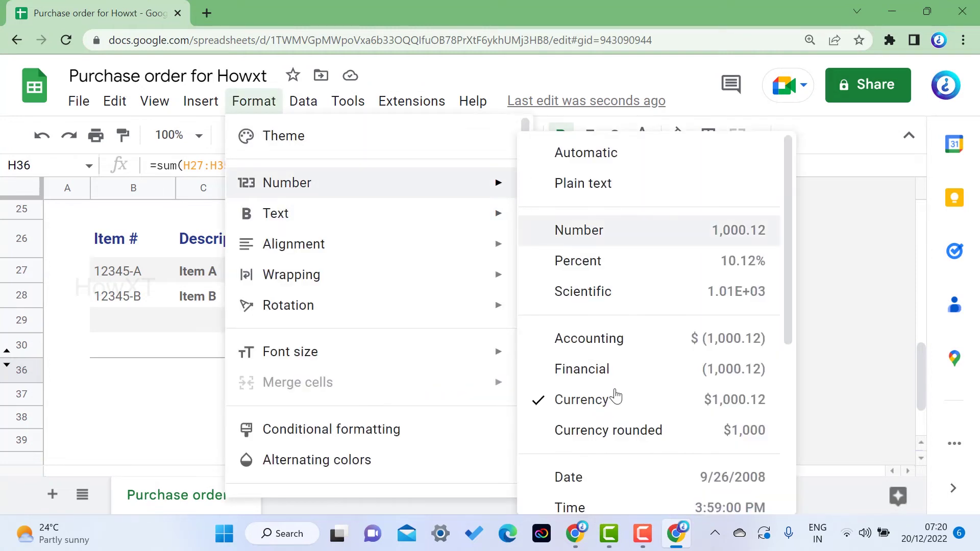
scroll(658, 440, down, 2)
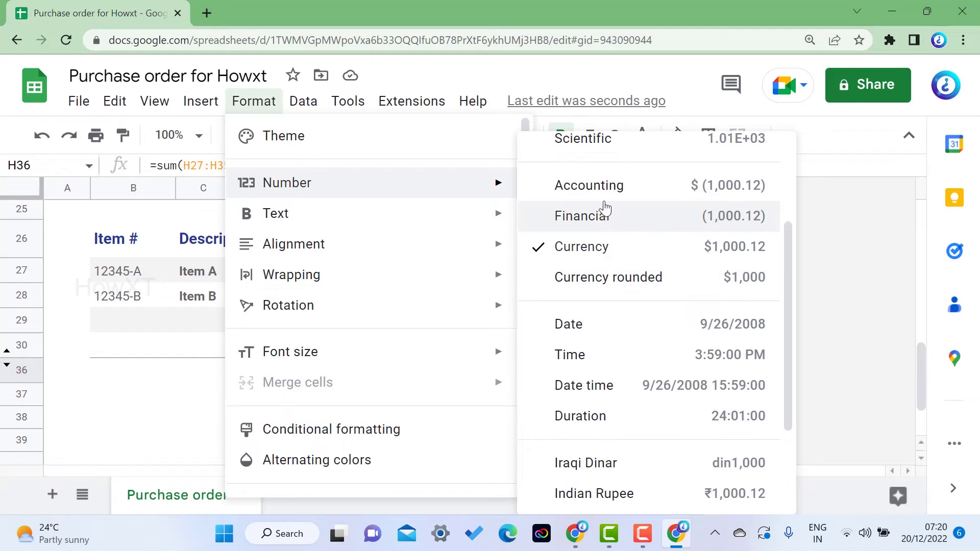
scroll(628, 388, down, 2)
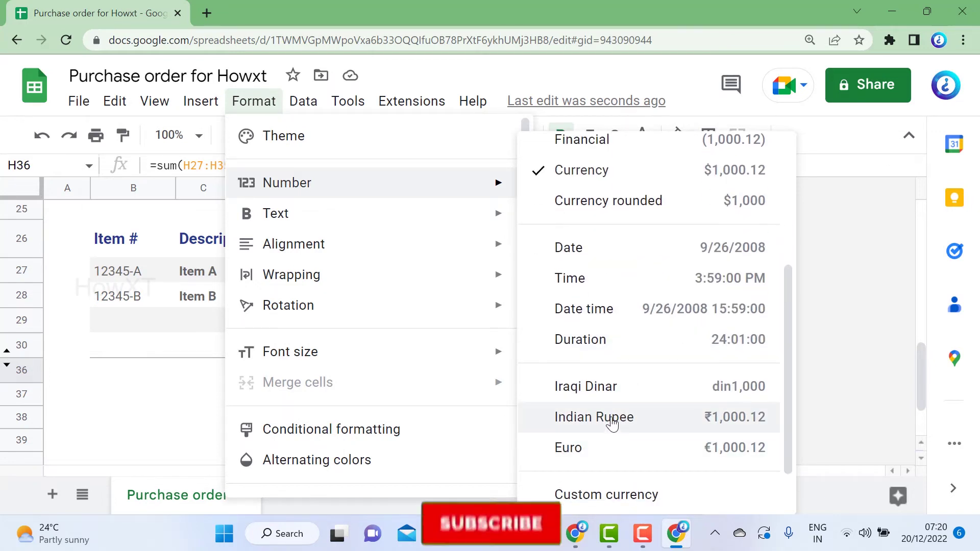
click(608, 496)
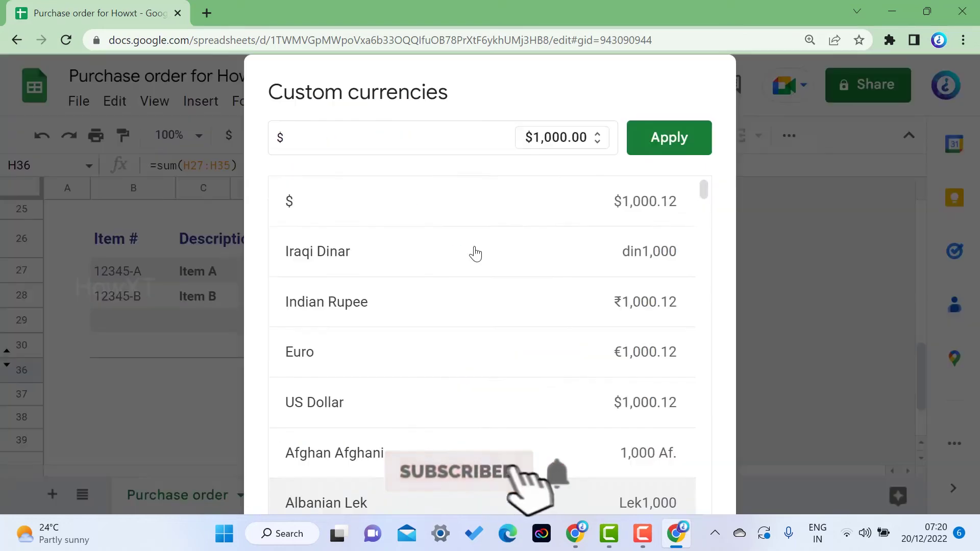
click(404, 317)
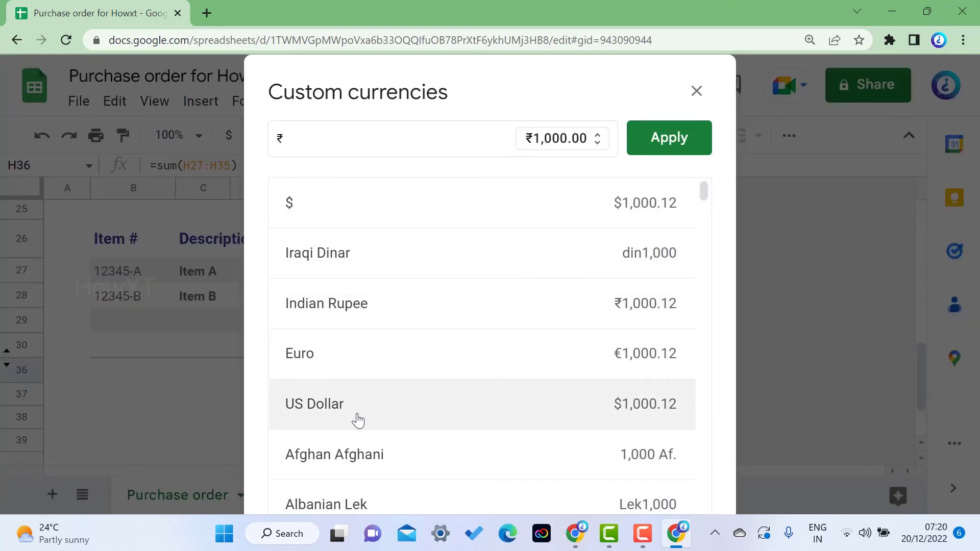
click(651, 151)
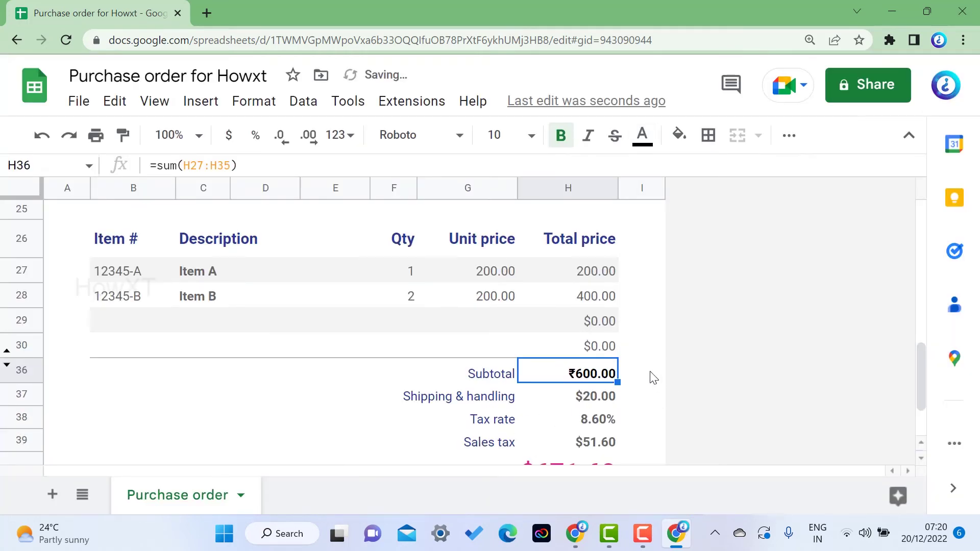
scroll(653, 378, down, 2)
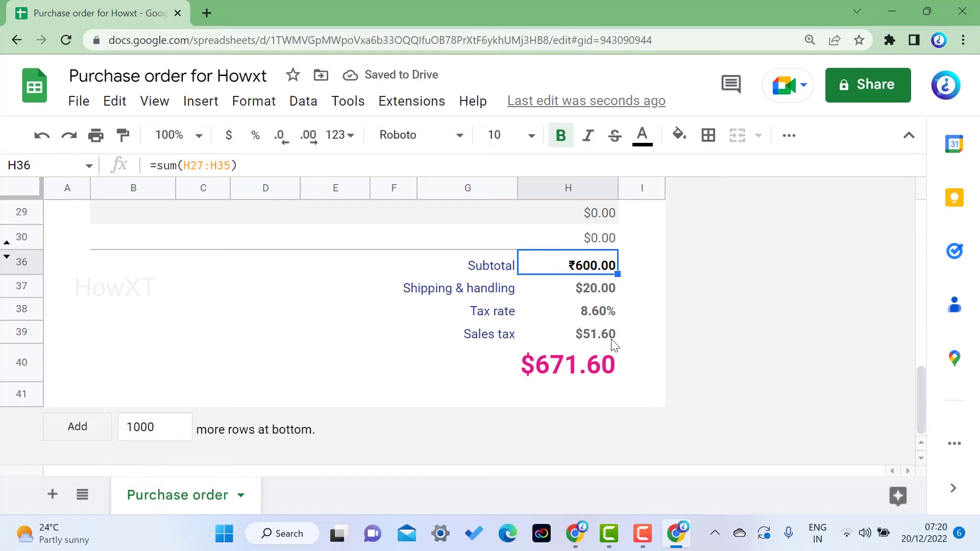
scroll(516, 328, up, 4)
scroll(514, 329, down, 2)
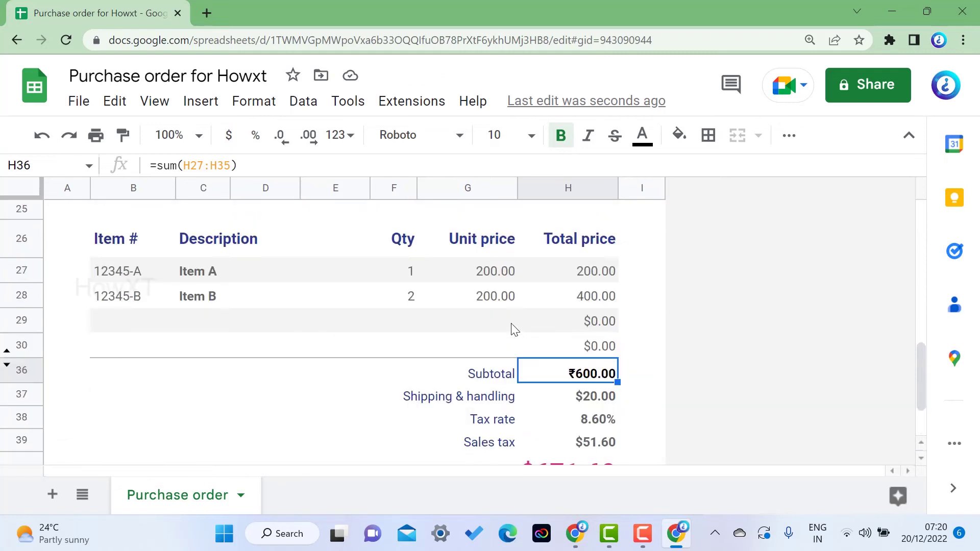
Format the F26:H40 totals block in Indian Rupees, giving a ₹671.60 total
key(ctrl+a)
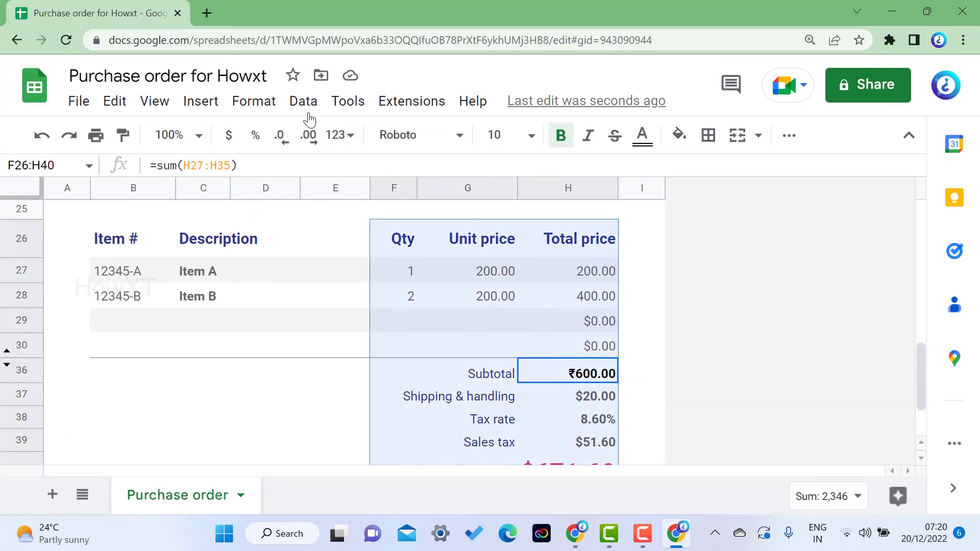
click(260, 114)
mouse_move(324, 186)
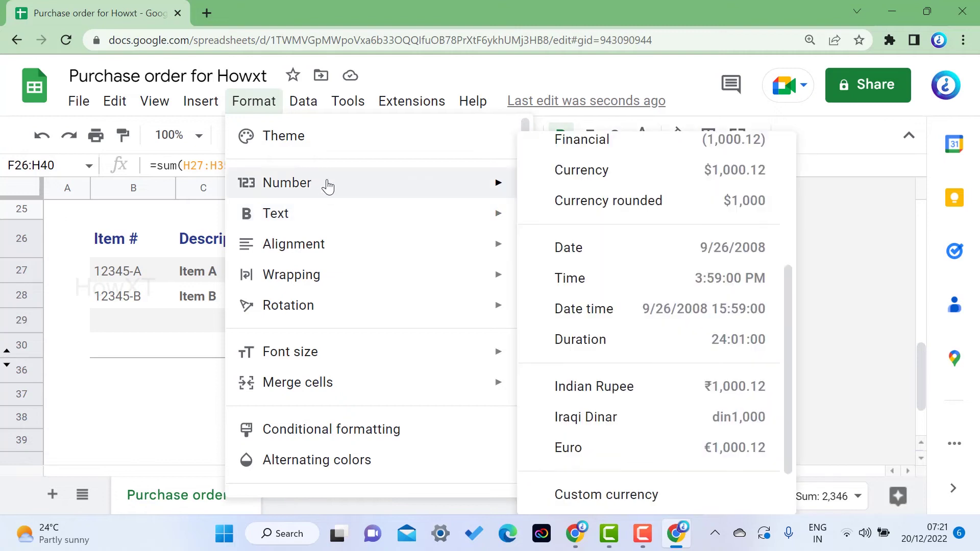
click(648, 395)
scroll(700, 346, down, 2)
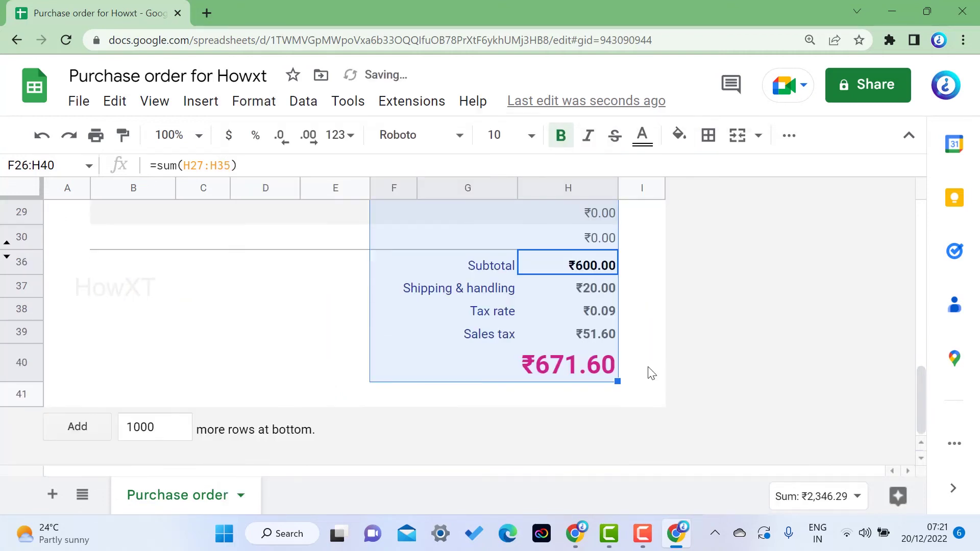
scroll(251, 343, up, 12)
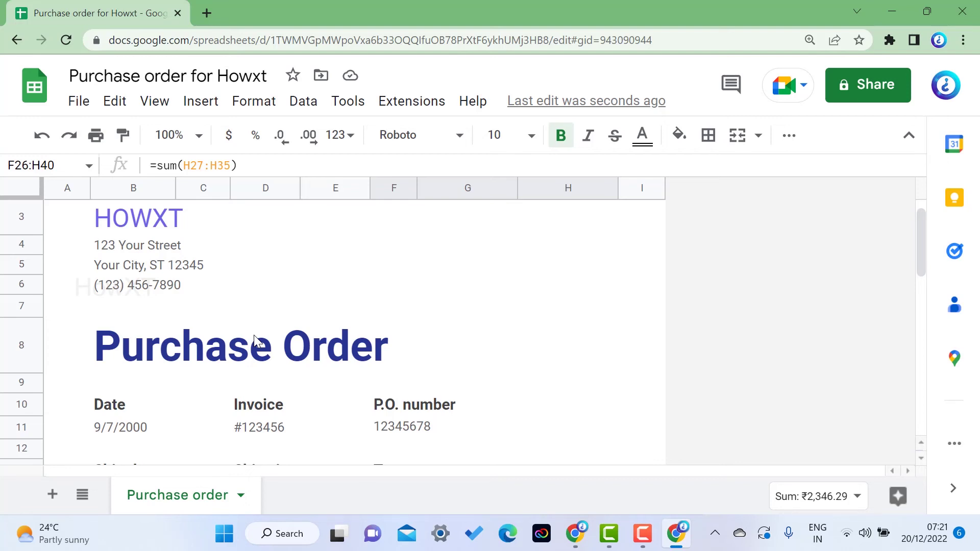
Export the sheet as a PDF with Portrait orientation
click(79, 100)
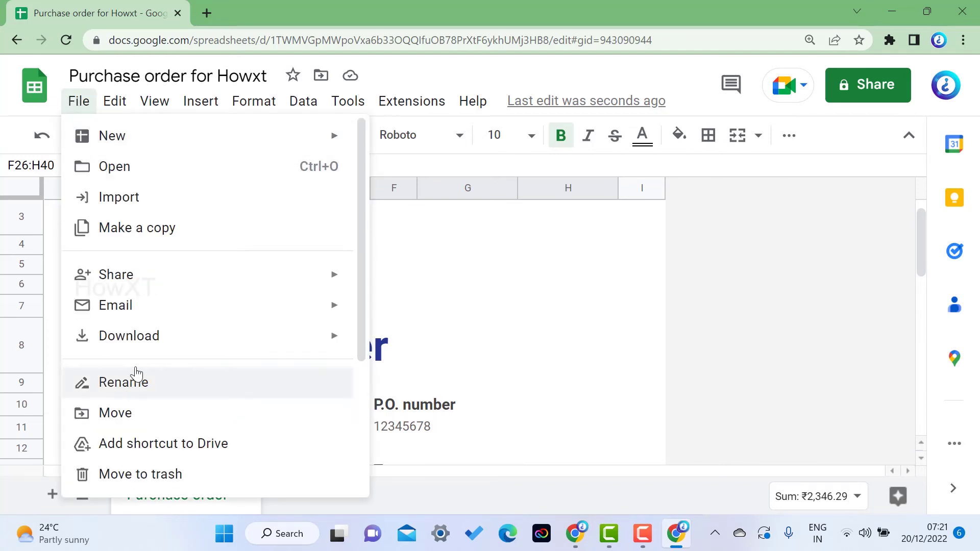
mouse_move(138, 339)
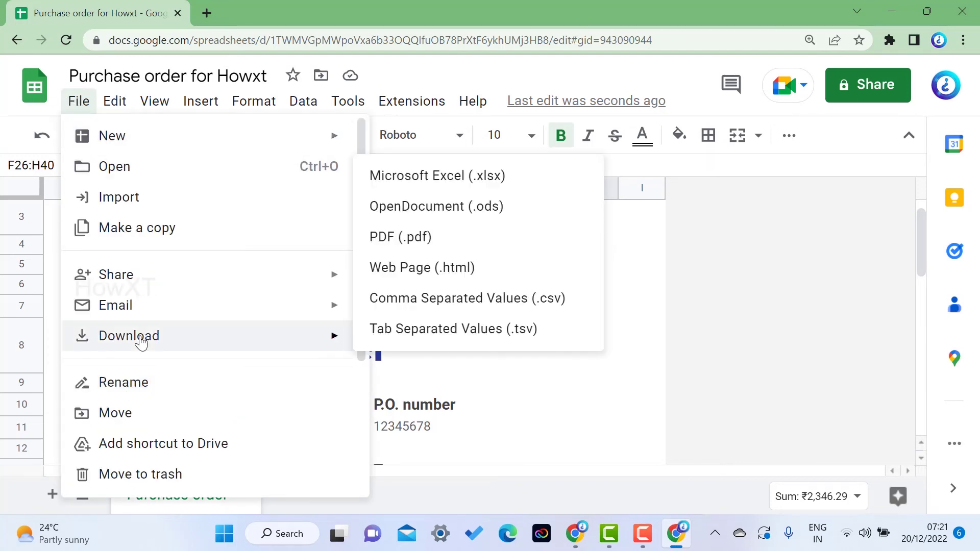
click(420, 243)
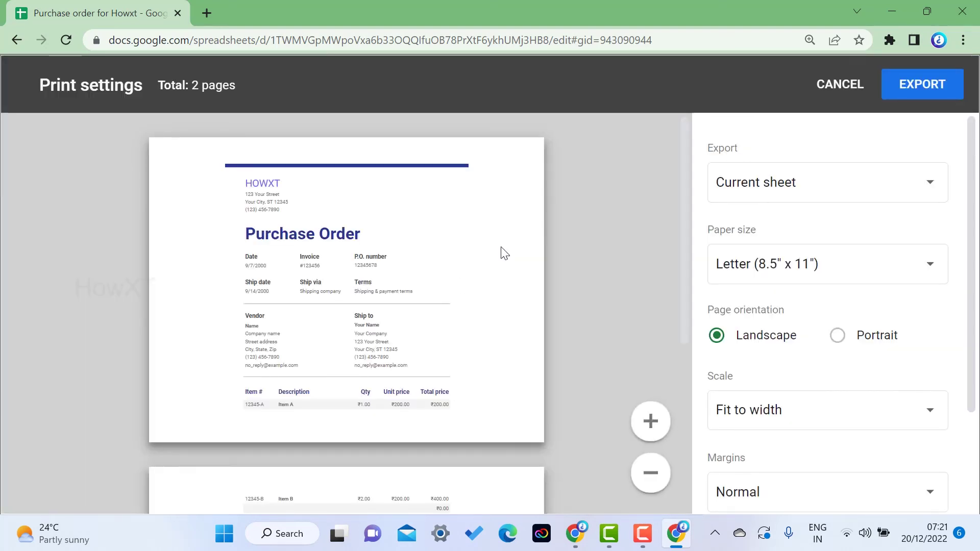
click(839, 336)
scroll(427, 264, down, 3)
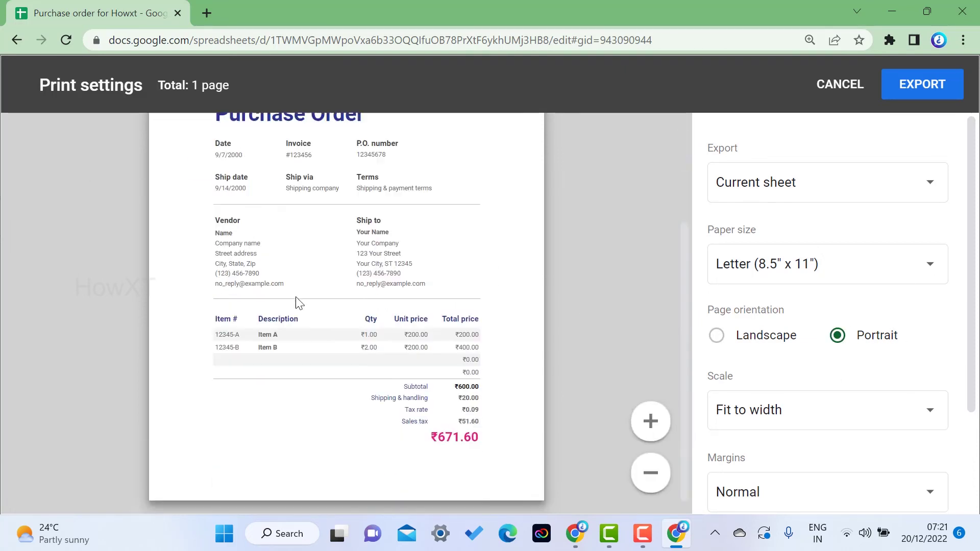
click(899, 87)
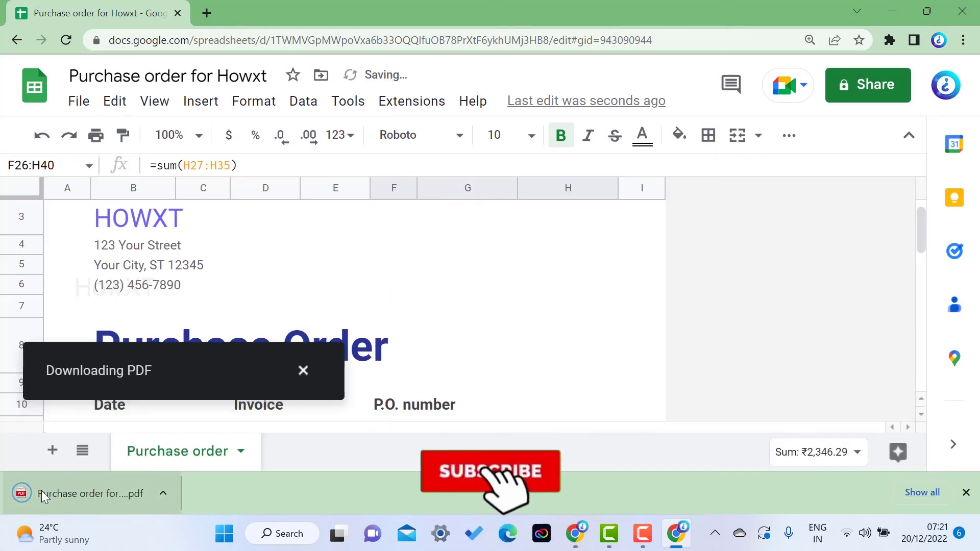
Open the downloaded PDF in Chrome's viewer and look through it
click(41, 491)
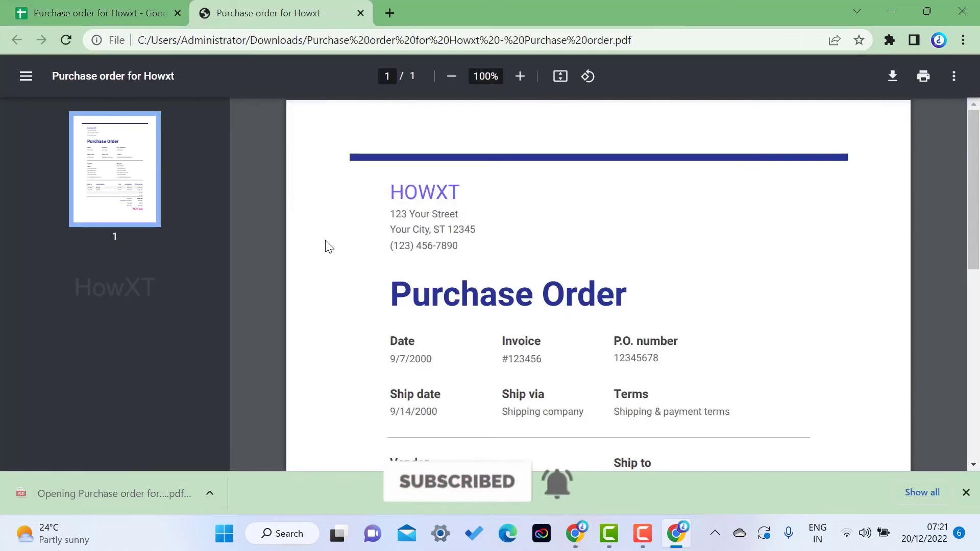
scroll(610, 271, down, 7)
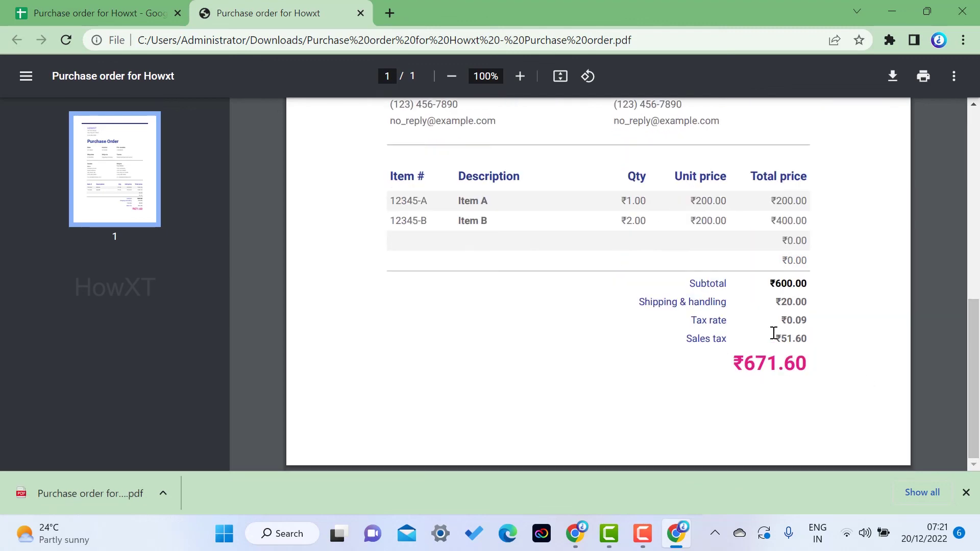
scroll(773, 333, up, 2)
scroll(774, 333, up, 7)
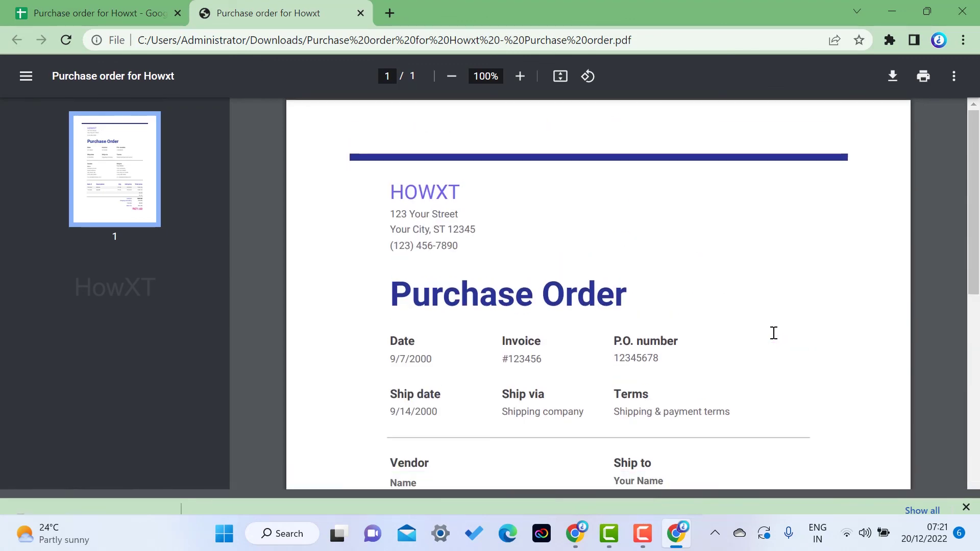